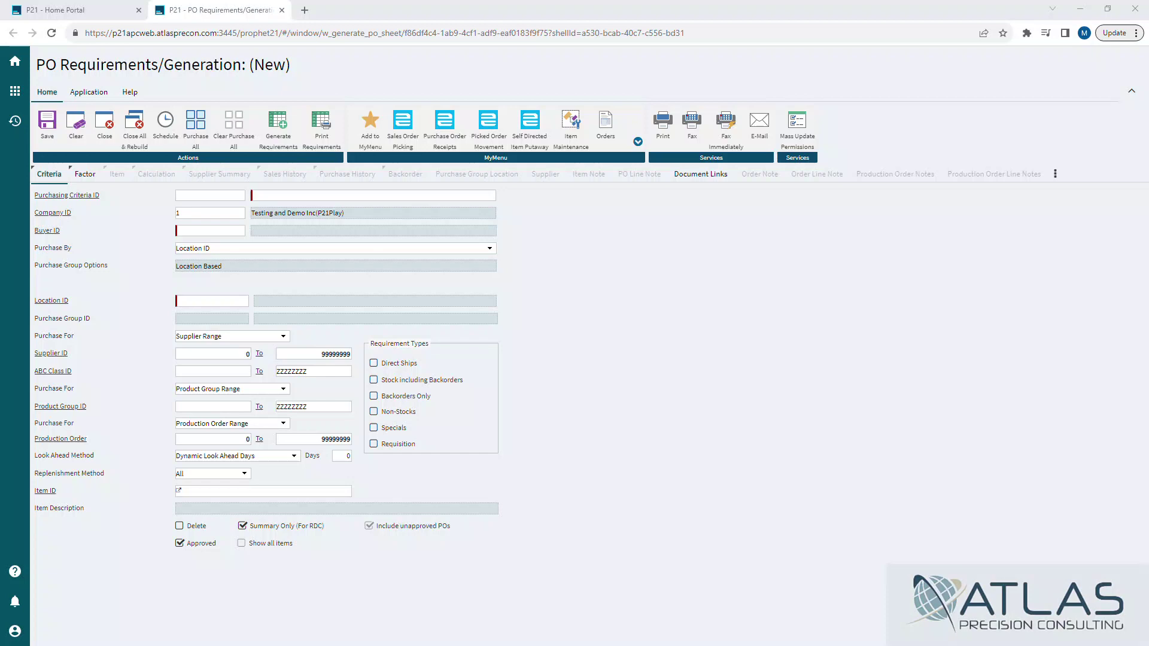
Enter buyer ID 100, pick the buyer from the lookup, and keep Purchase By as Location ID.
click(216, 231)
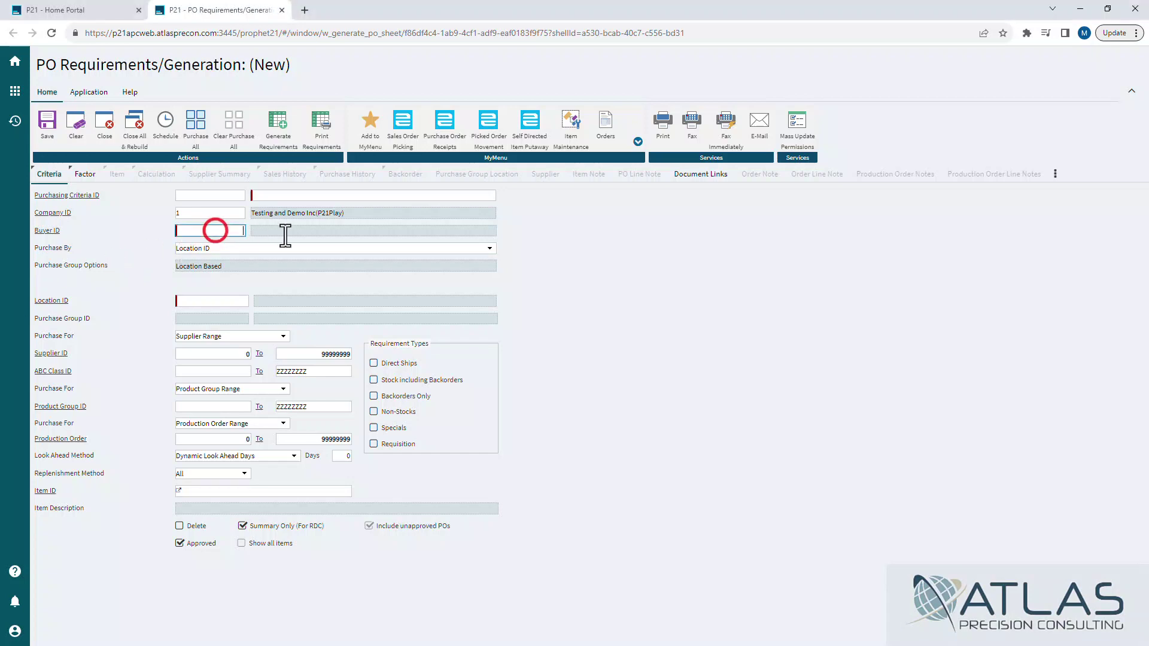
text(100)
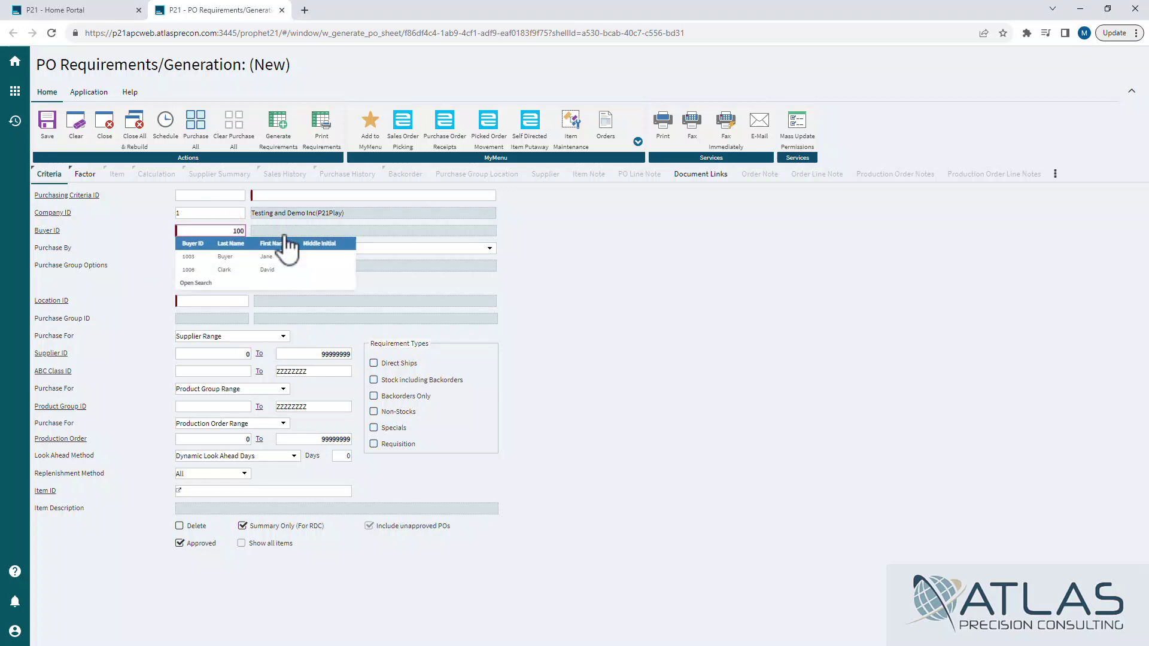
click(261, 252)
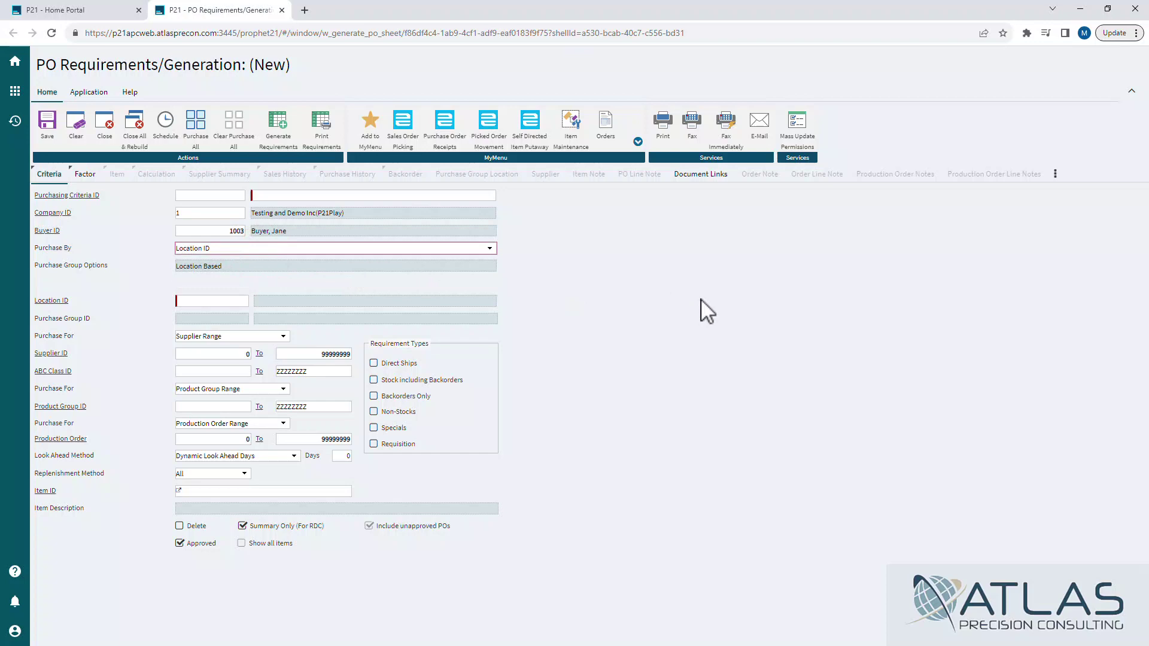
click(268, 248)
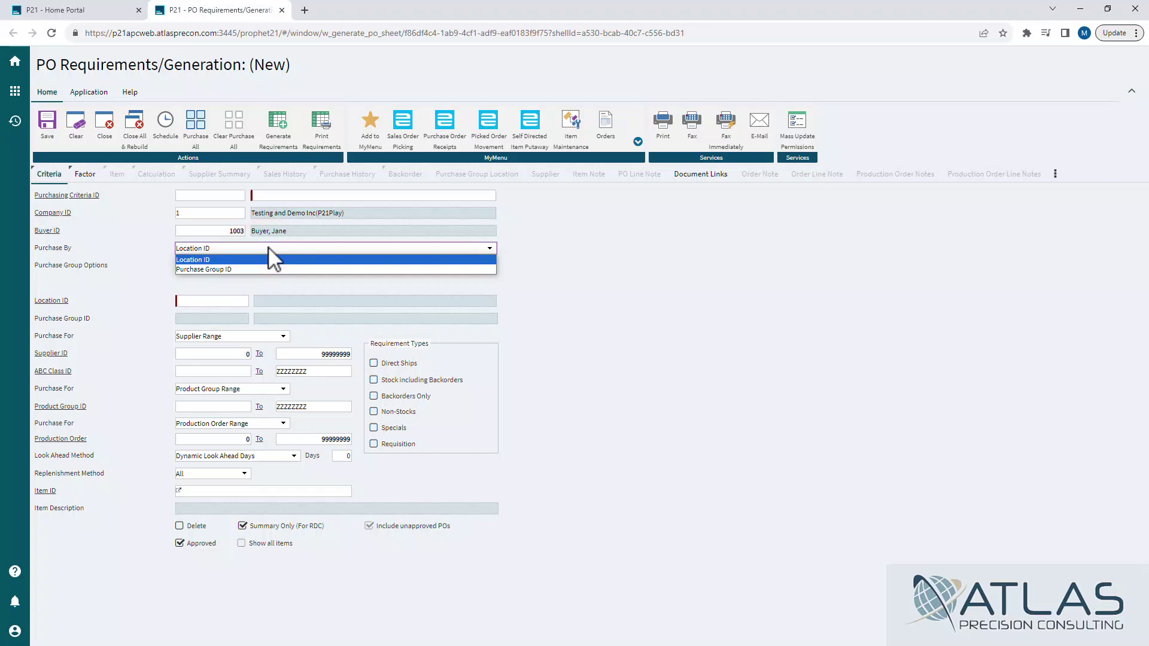
click(699, 285)
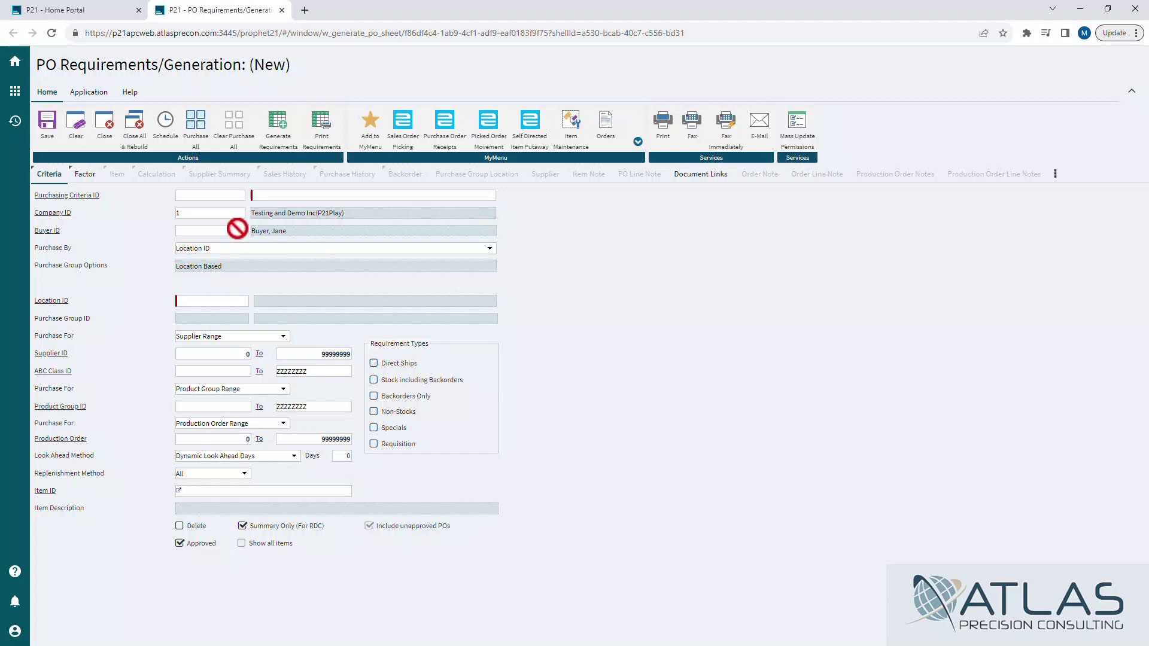
Set Location ID to 20 (Secondary Location).
click(230, 300)
text(20)
click(758, 402)
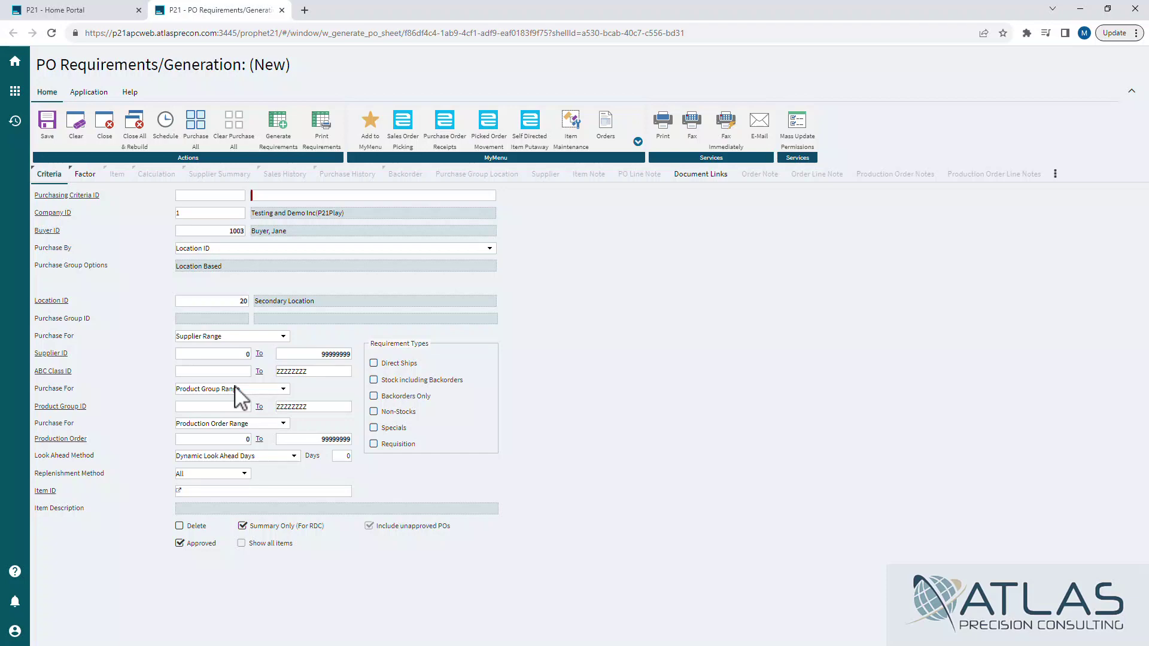
Keep Supplier Range and Product Group Range, narrowing suppliers to 100001 found by searching 'sample'.
click(201, 353)
key(BackSpace)
click(283, 337)
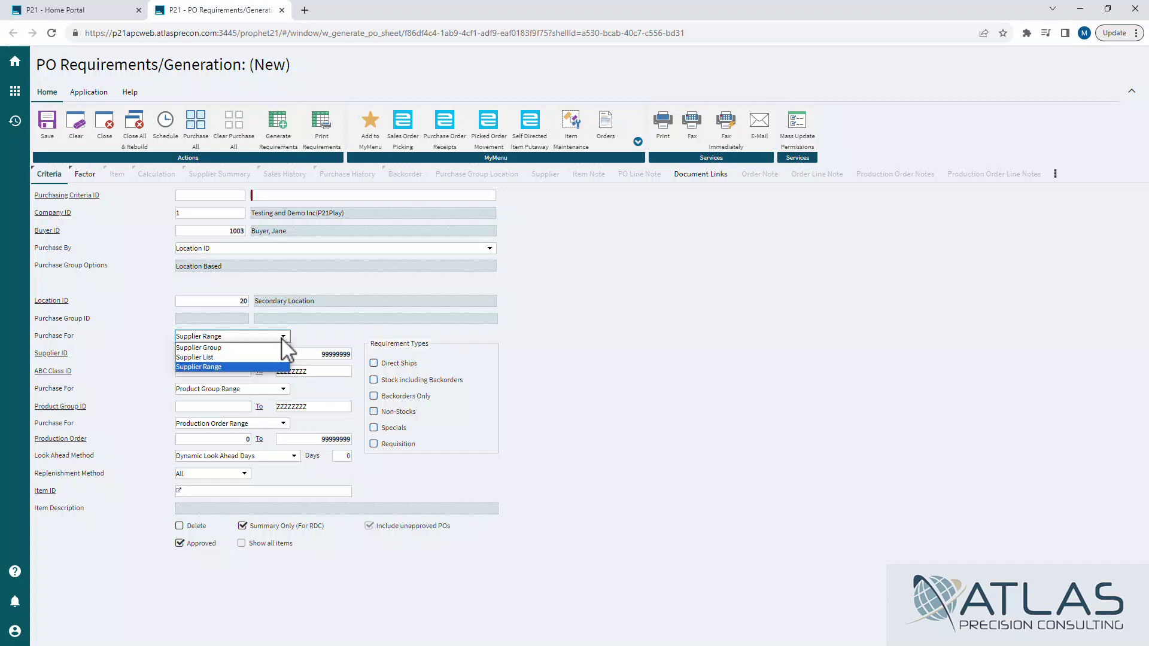
click(592, 409)
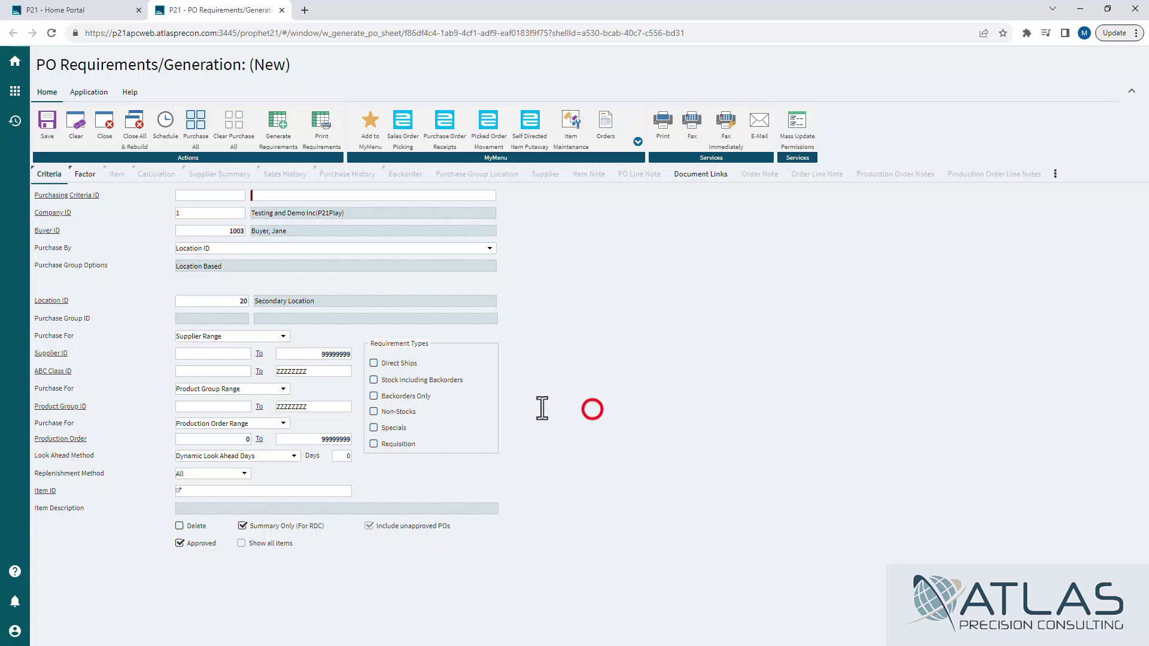
click(228, 389)
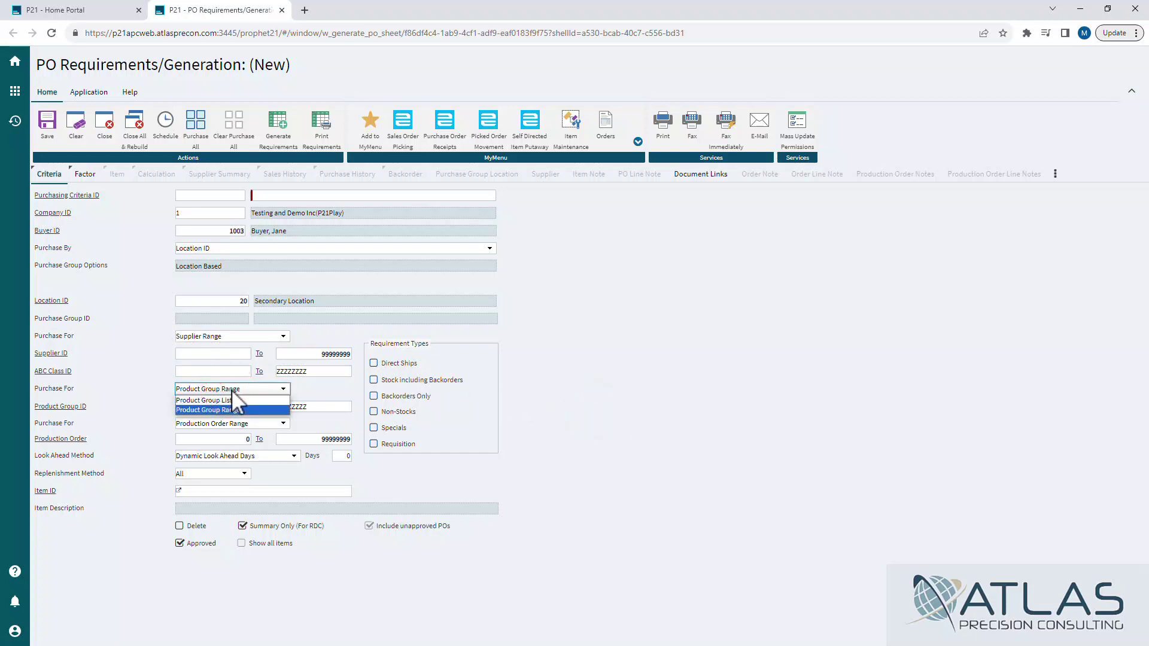
click(232, 389)
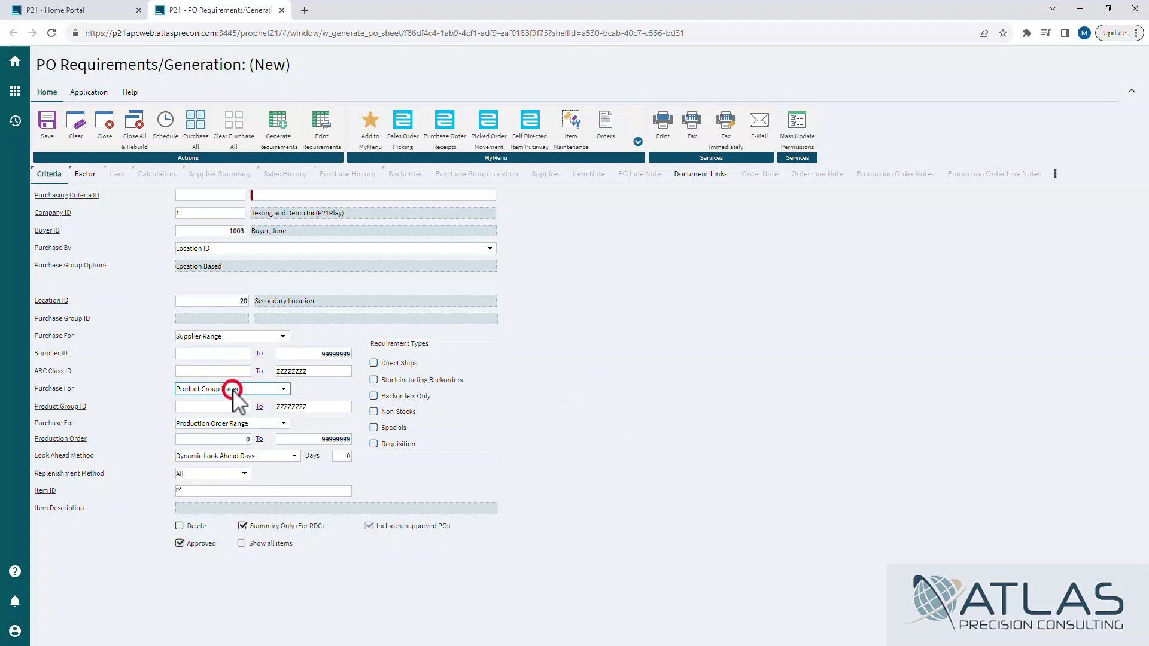
click(210, 352)
text(sample)
click(287, 380)
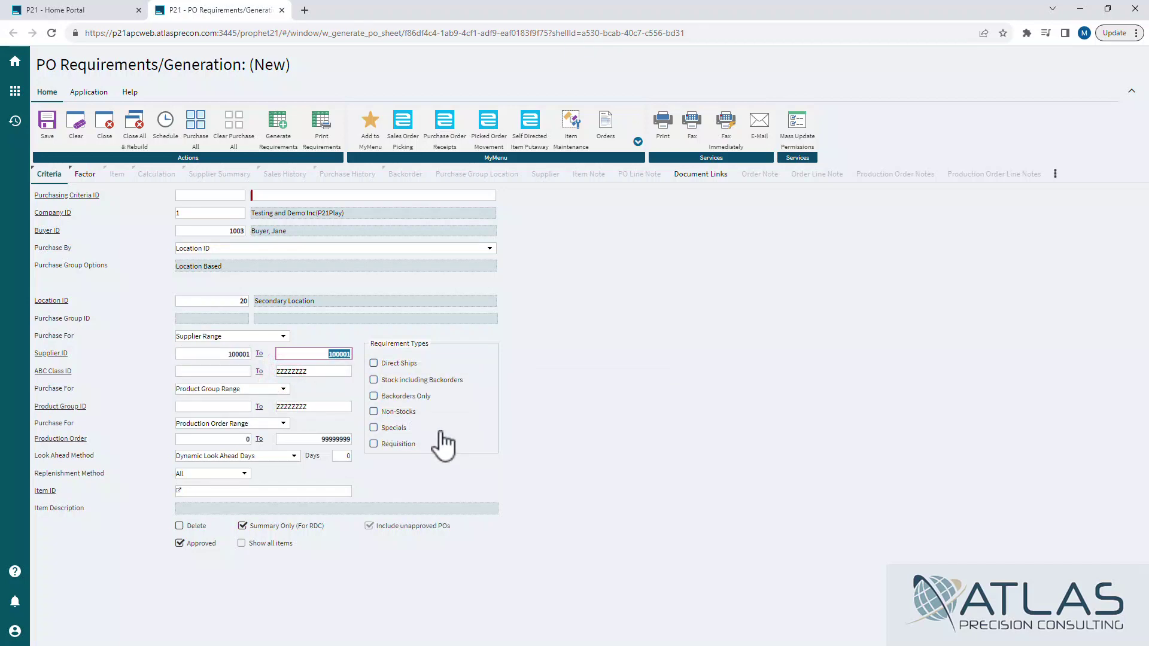
Check Stock Including Backorders and leave Replenishment Method set to All.
click(374, 380)
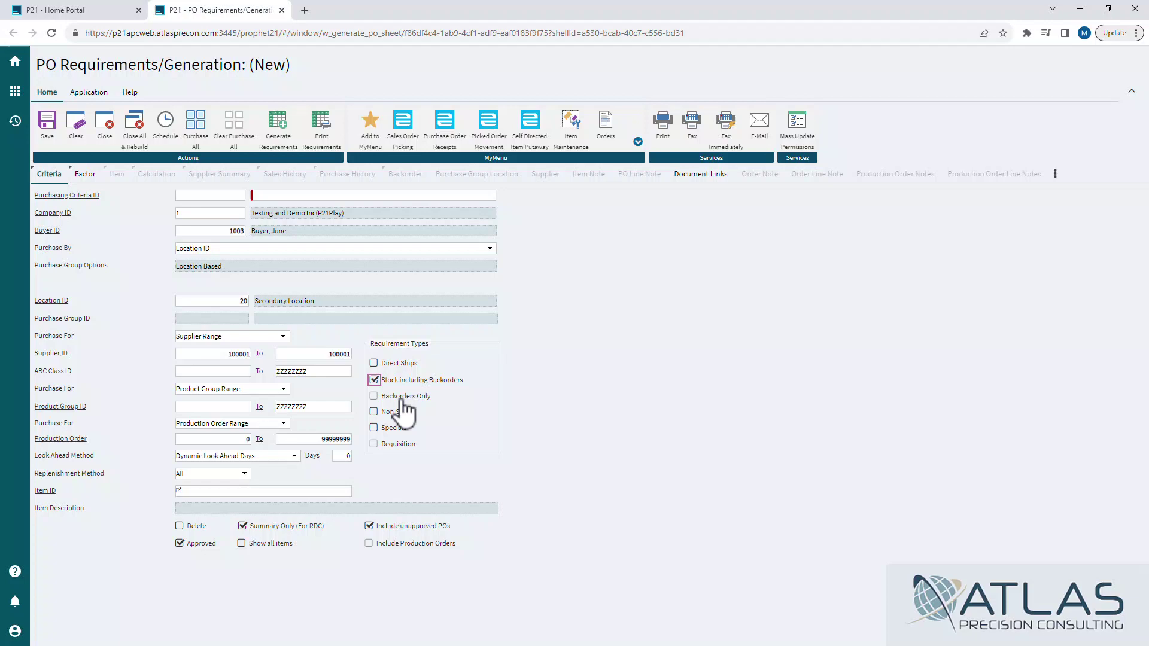
click(208, 474)
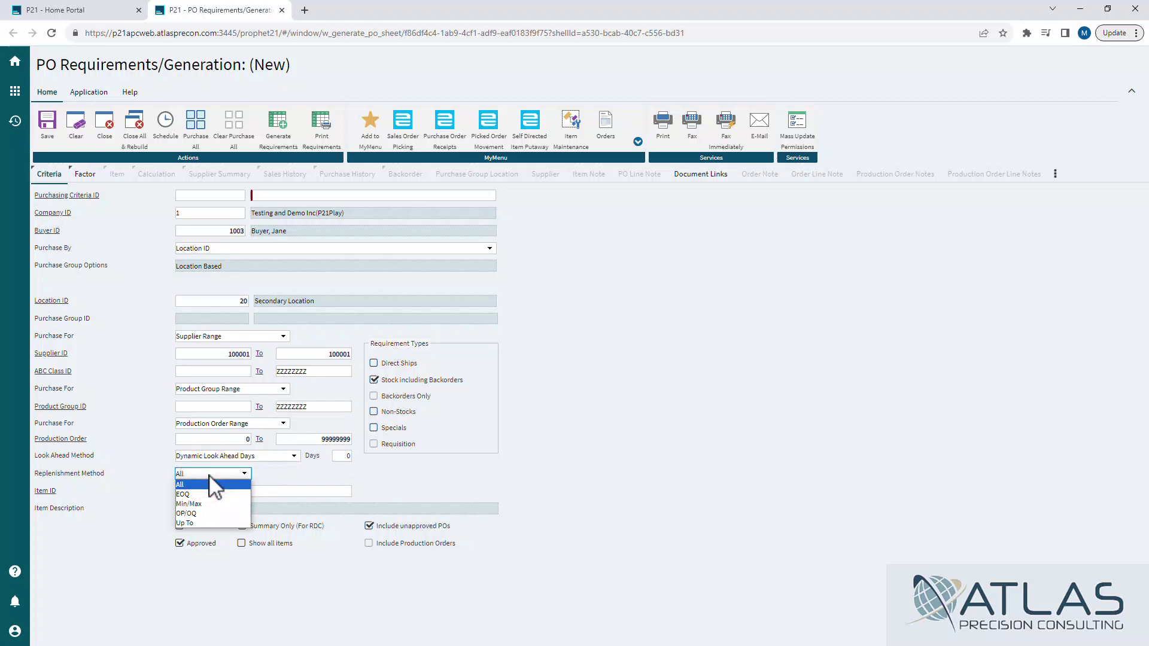
click(649, 492)
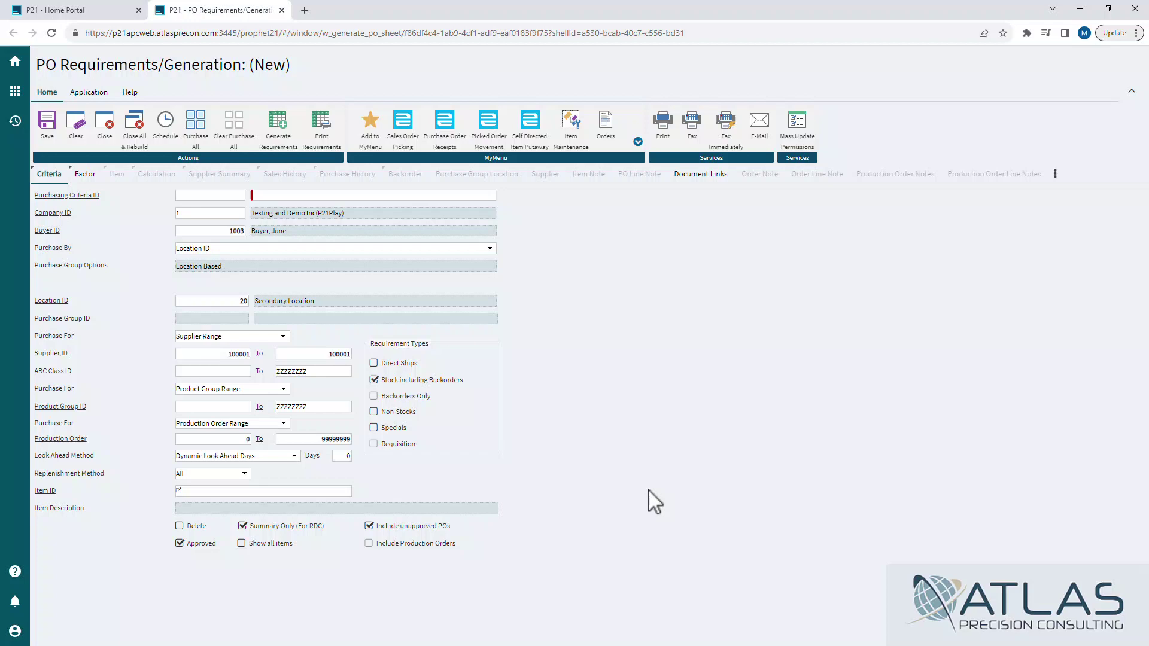
click(238, 491)
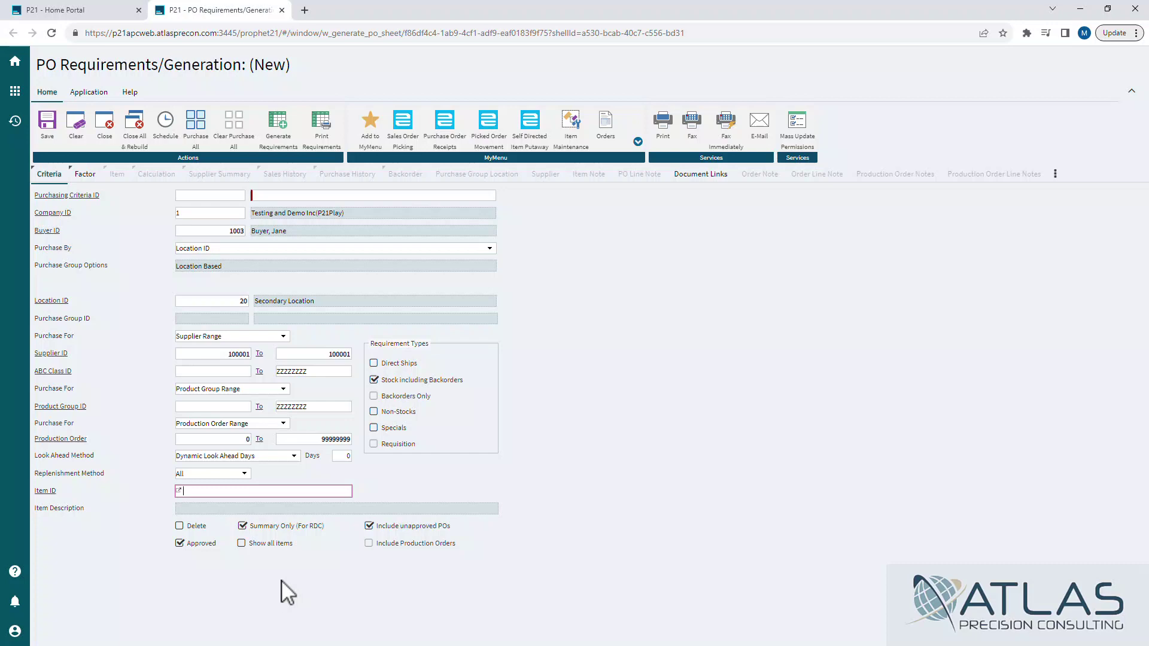
Describe the criteria as 'Loc 20 Sample Vendor 100001' and save them.
click(269, 197)
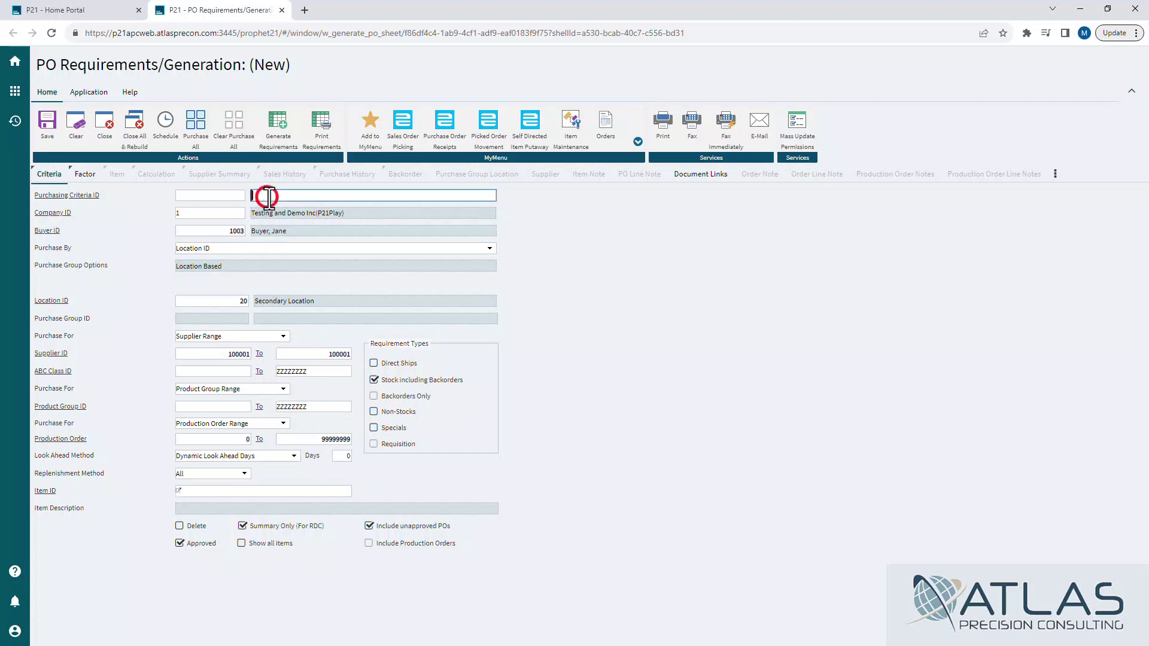
text(Loc 20 Sample Vendor 100001)
click(615, 288)
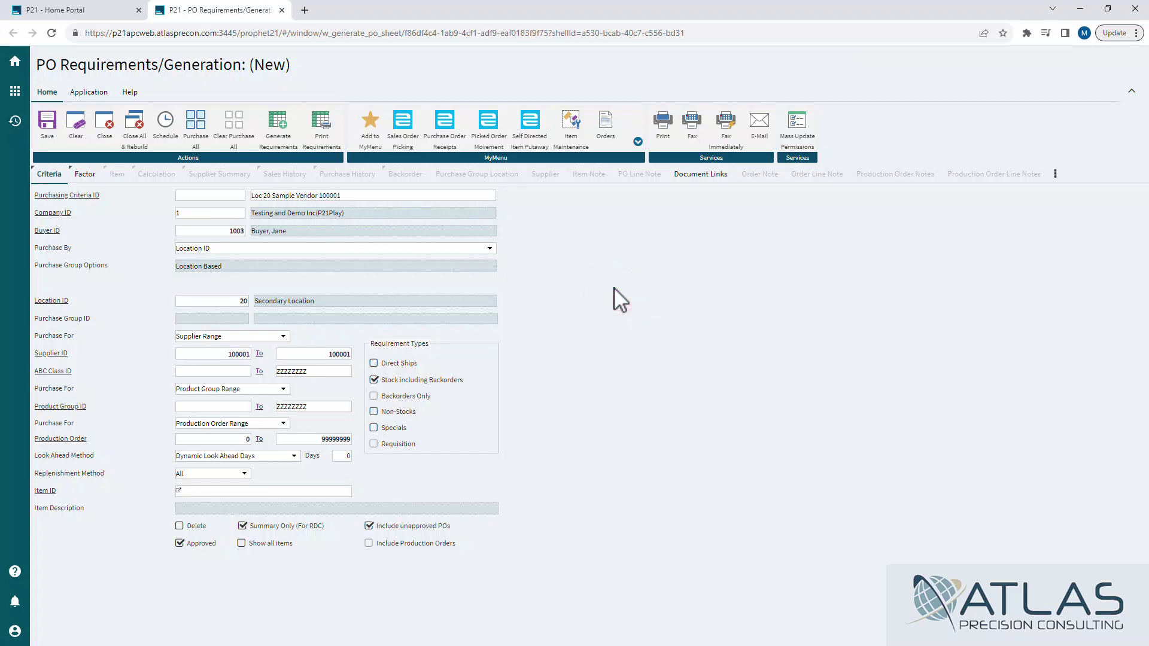
click(46, 139)
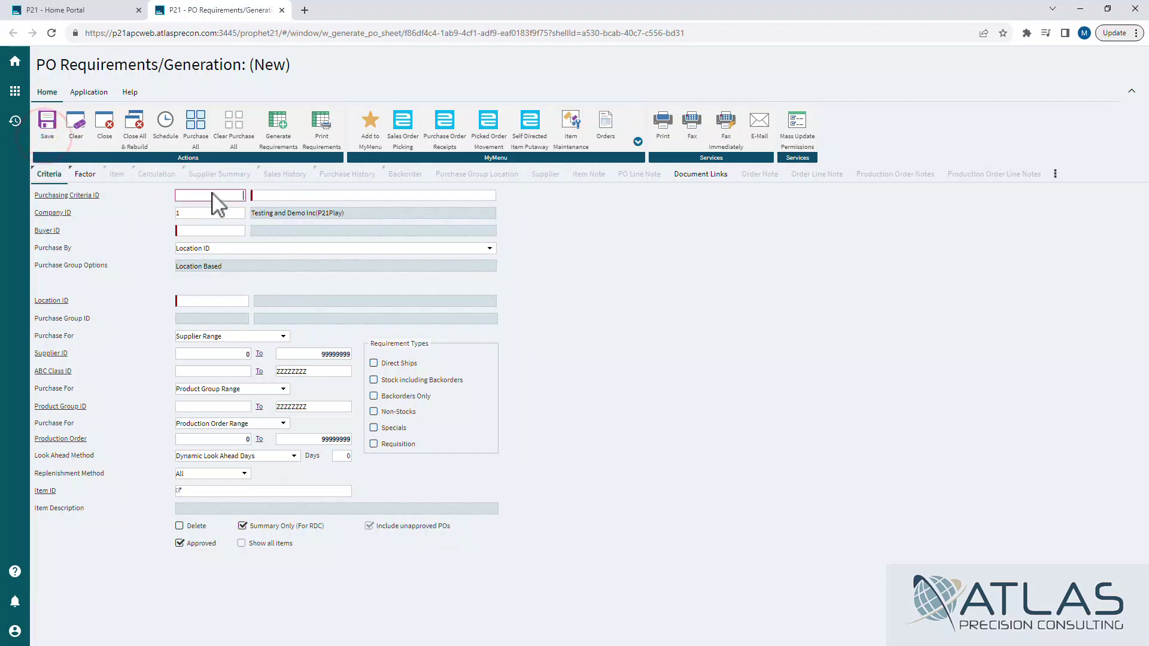
Search 'sample ve 20' in Purchasing Criteria ID and load saved criteria 4.
click(214, 195)
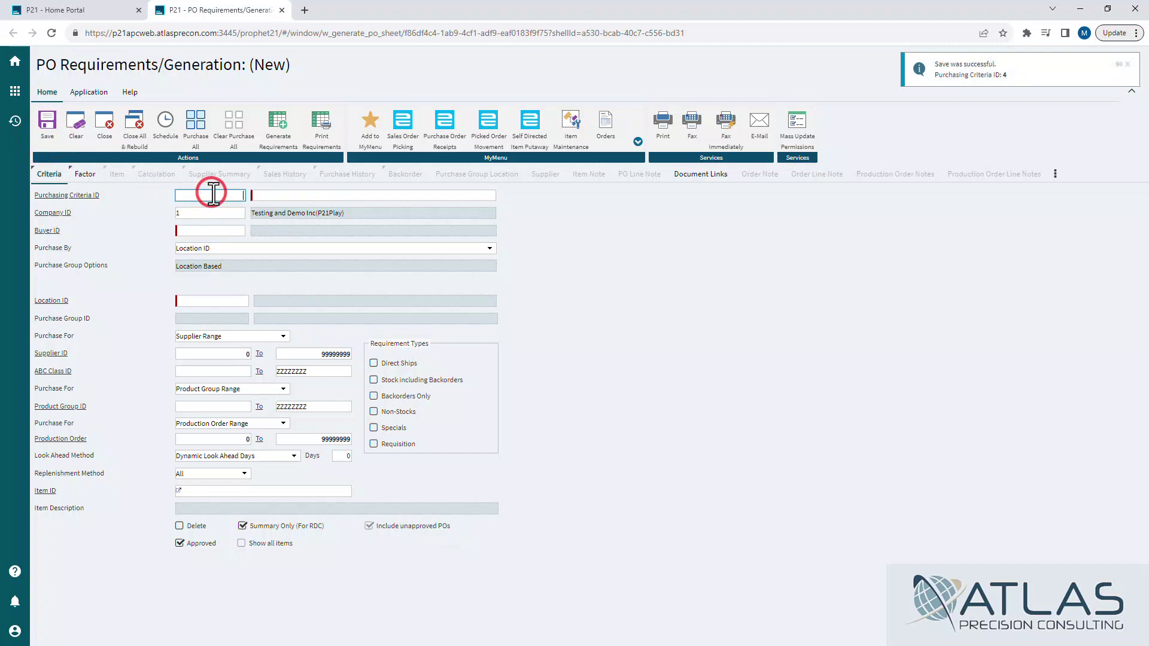
text(4ample ve)
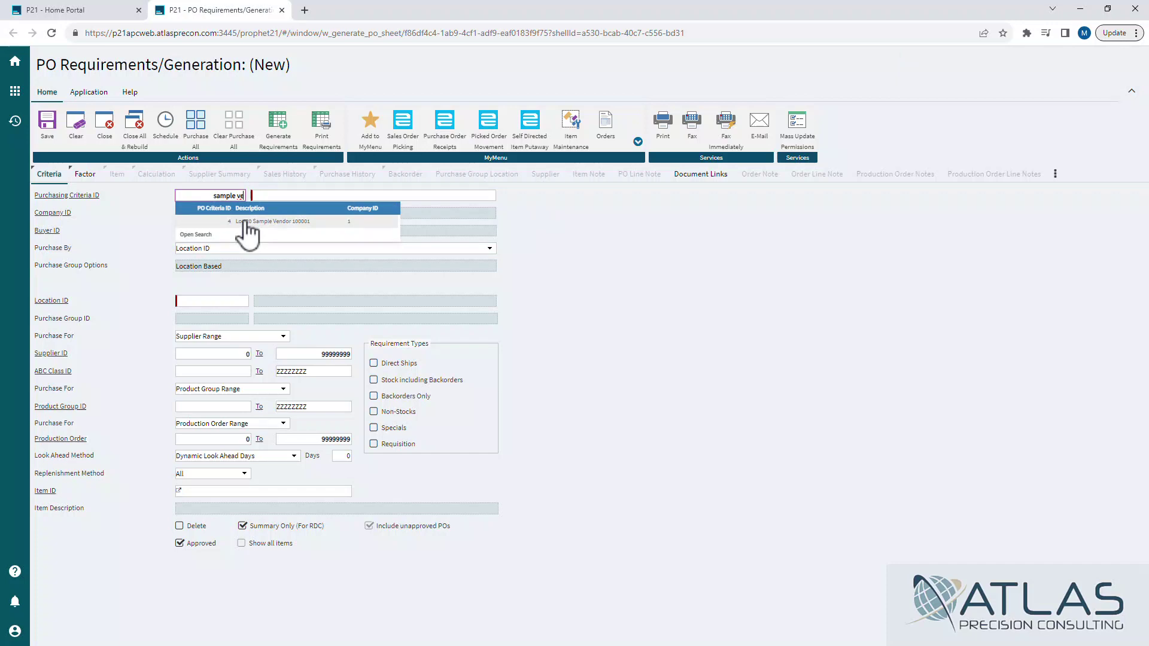
text(20)
click(272, 222)
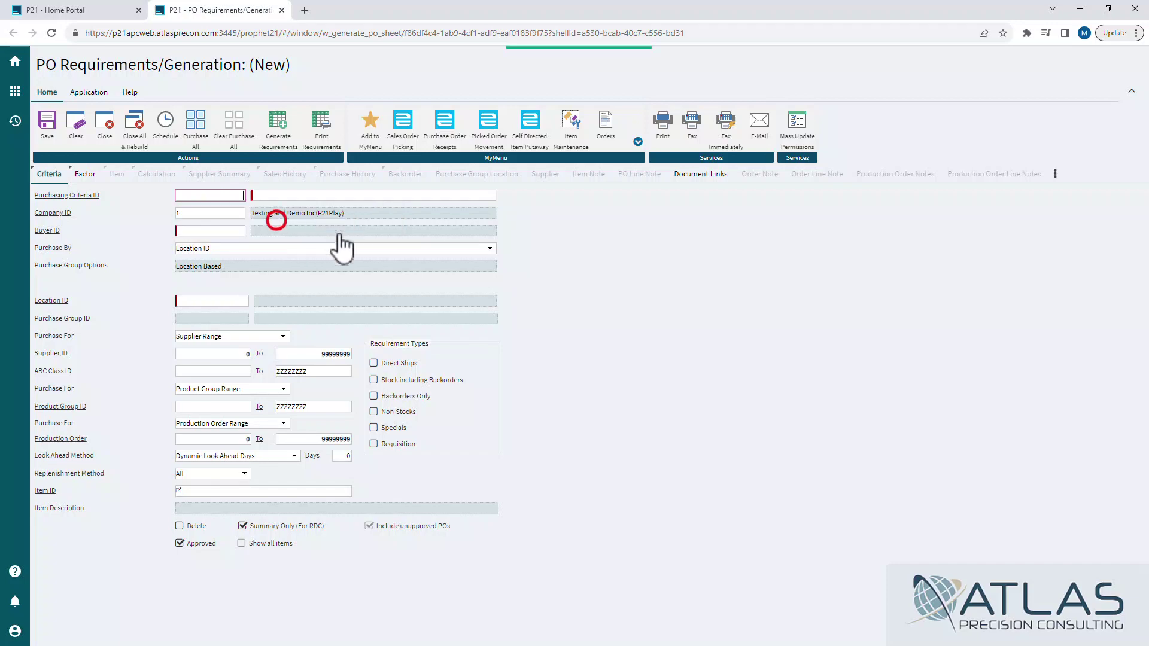
click(704, 311)
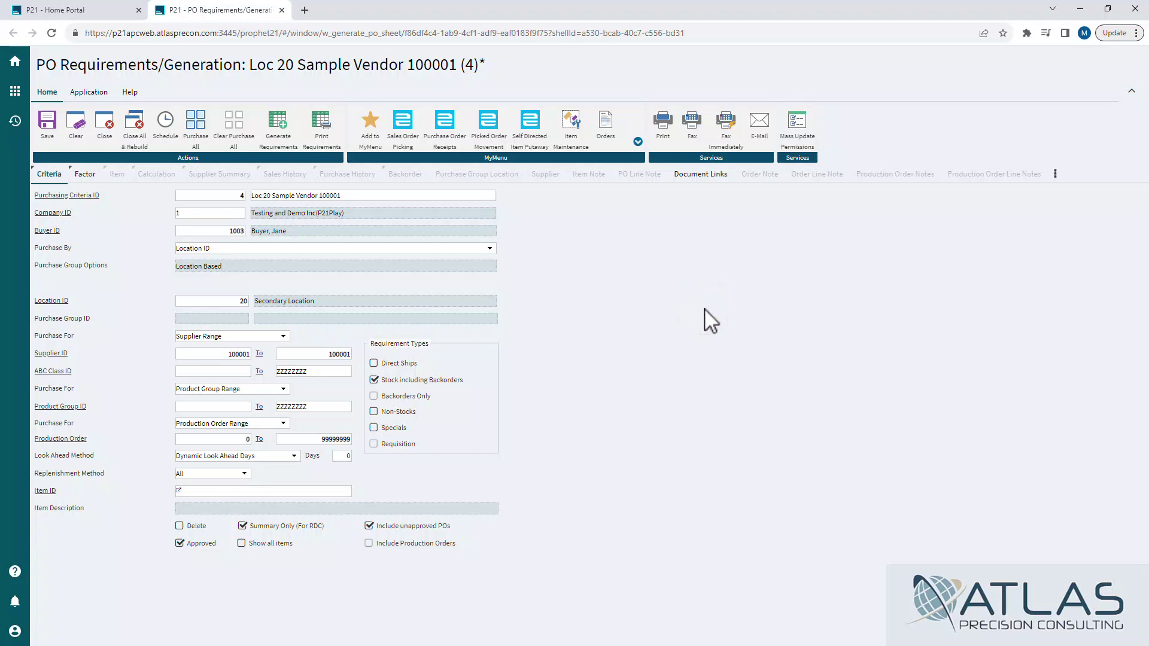
On the Factor tab, change the Usage Factor from 1.0000 to 1.1.
click(87, 177)
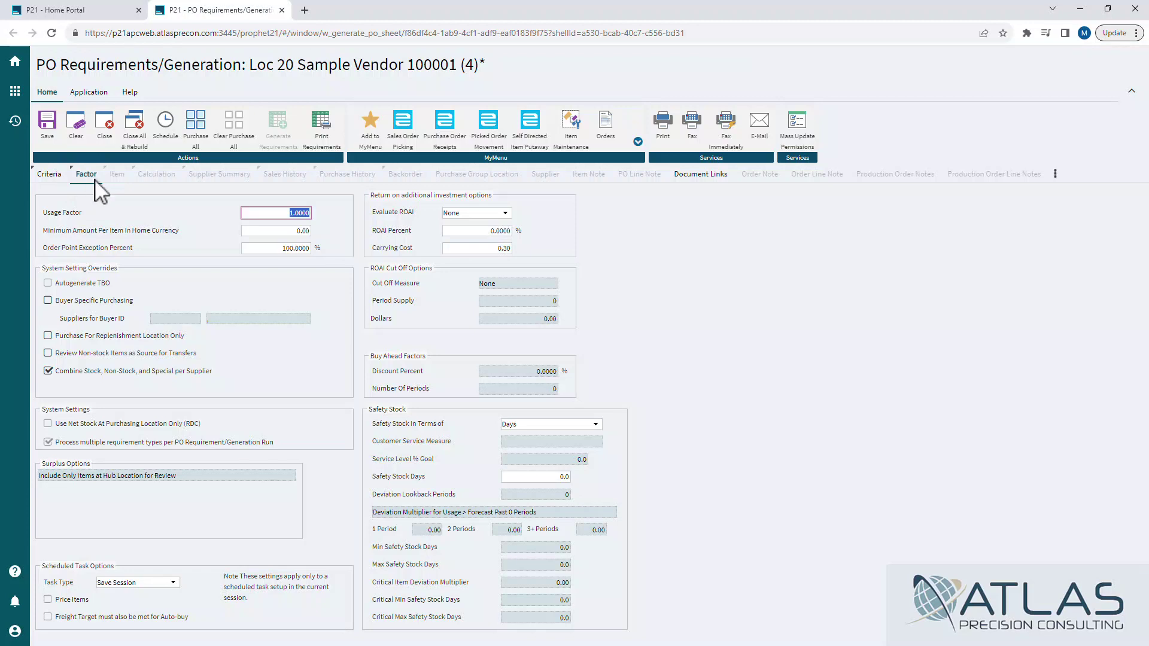
click(274, 211)
double_click(289, 212)
click(294, 213)
click(333, 213)
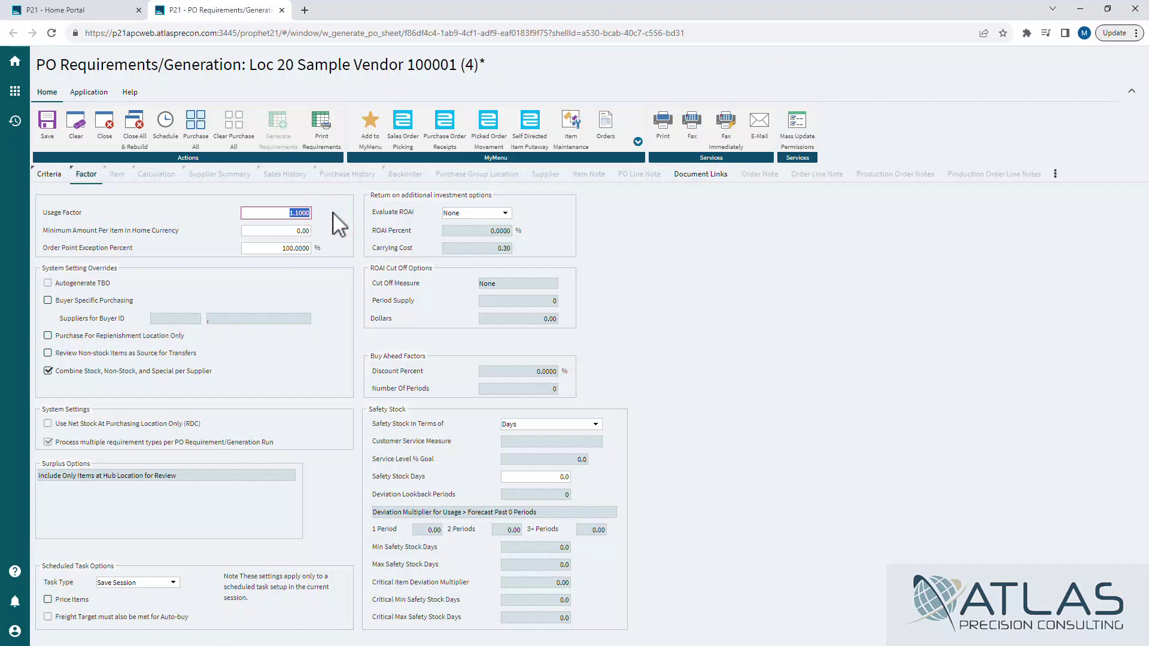